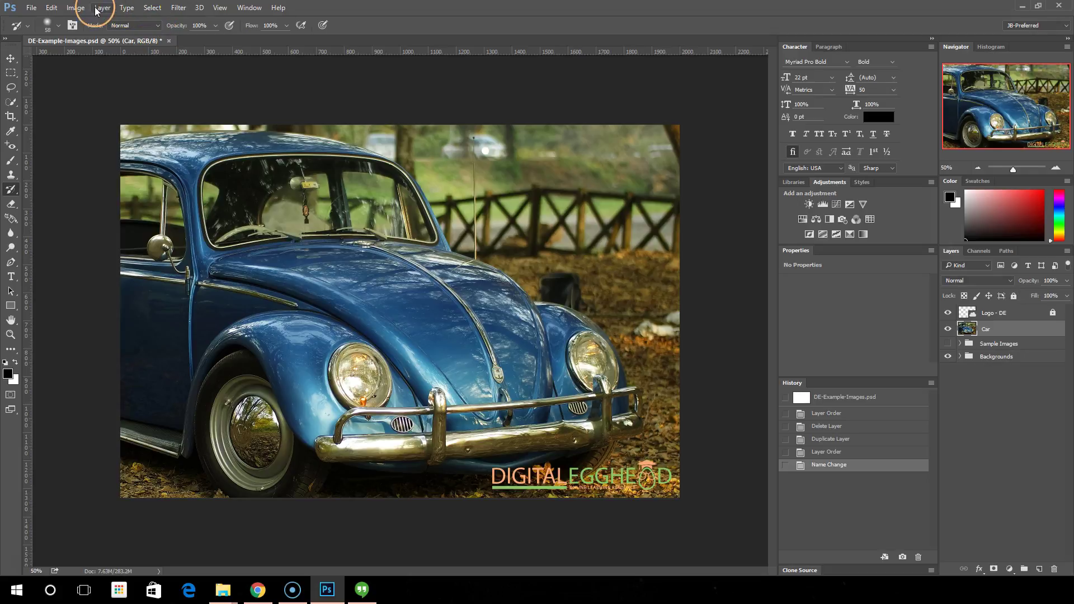
- Apply Hue/Saturation with Saturation at -100 to turn the car photo black and white
{"action": "left_click", "coordinate": [74, 8]}
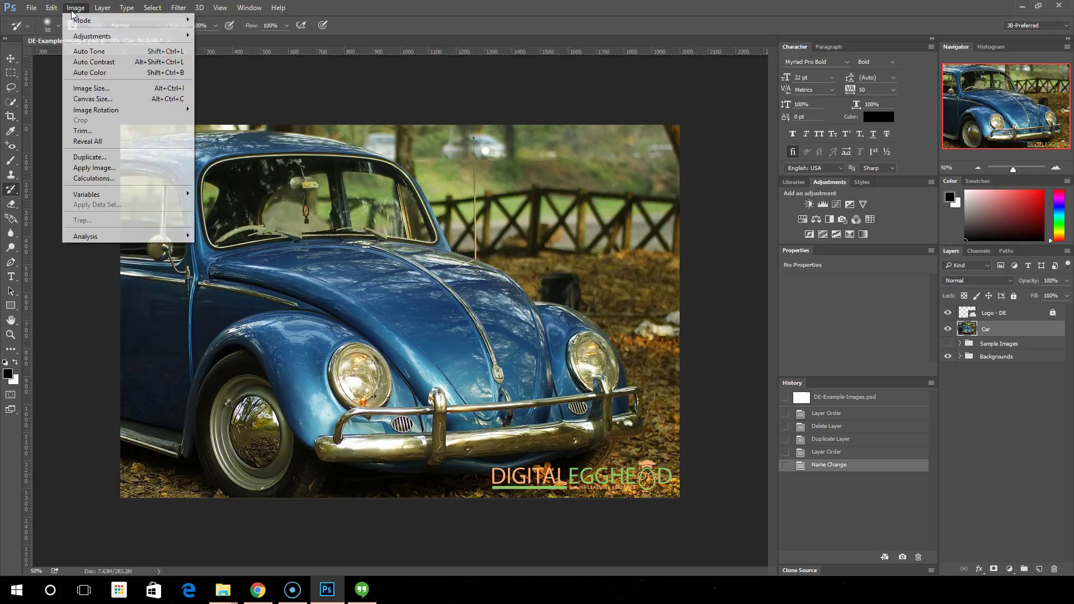
{"action": "mouse_move", "coordinate": [78, 35]}
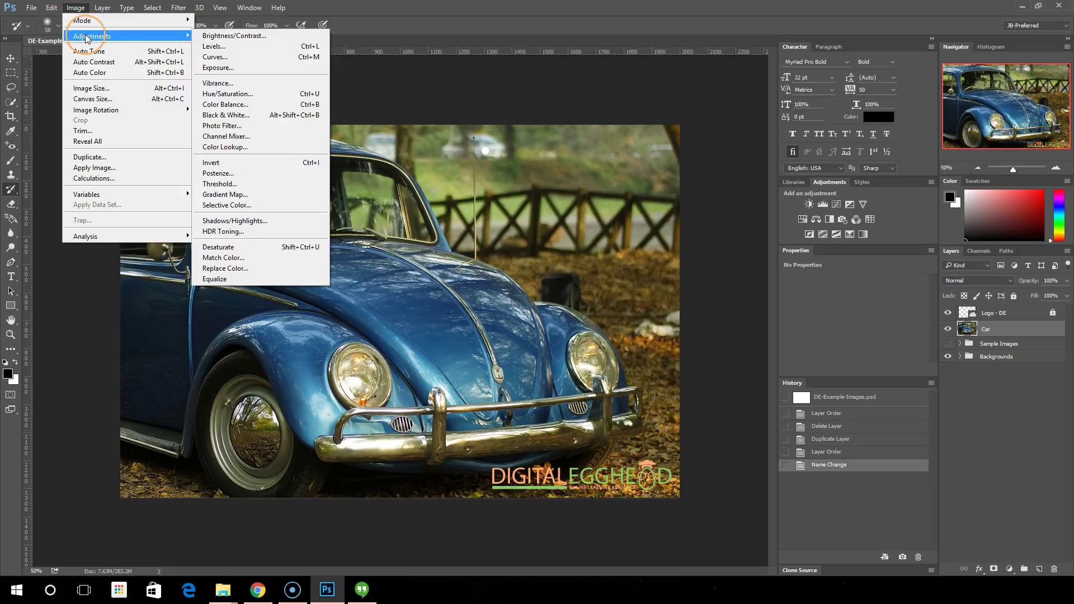
{"action": "left_click", "coordinate": [238, 96]}
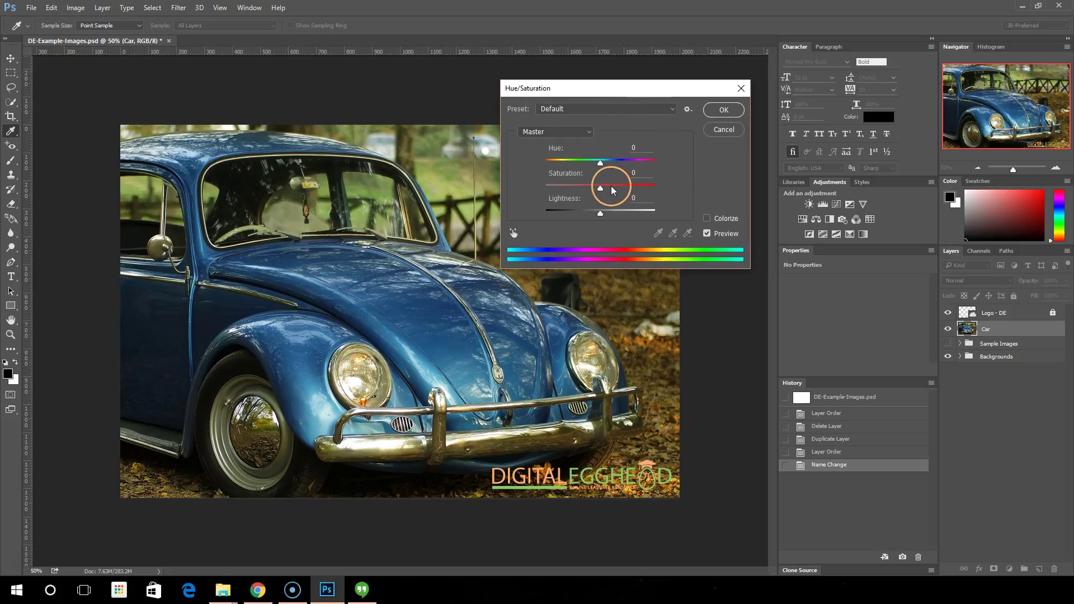
{"action": "left_click_drag", "start_coordinate": [601, 188], "coordinate": [537, 189]}
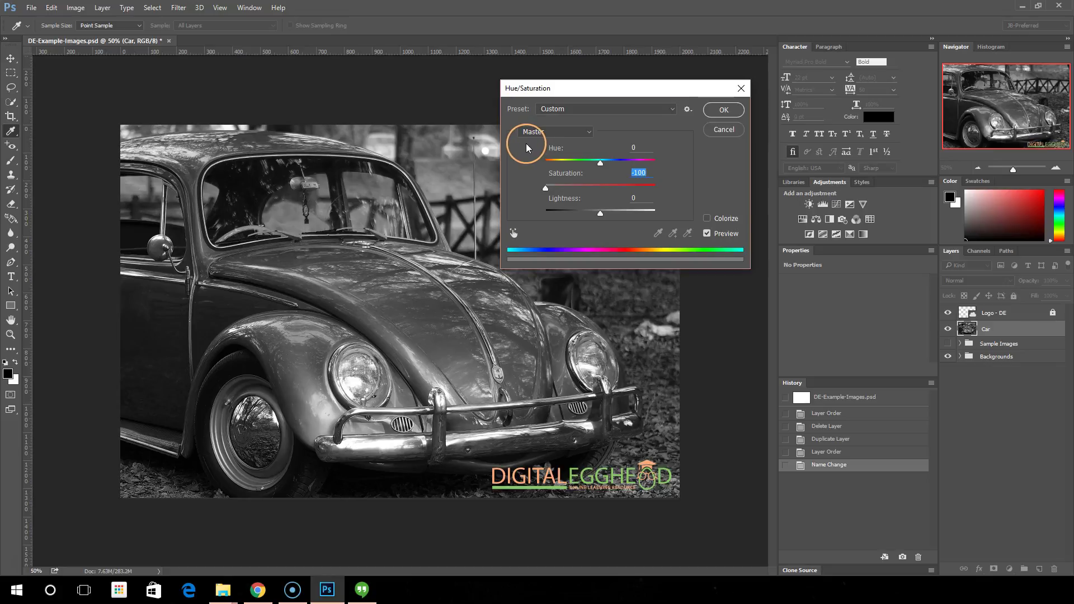
{"action": "left_click", "coordinate": [723, 110]}
{"action": "key", "text": "y"}
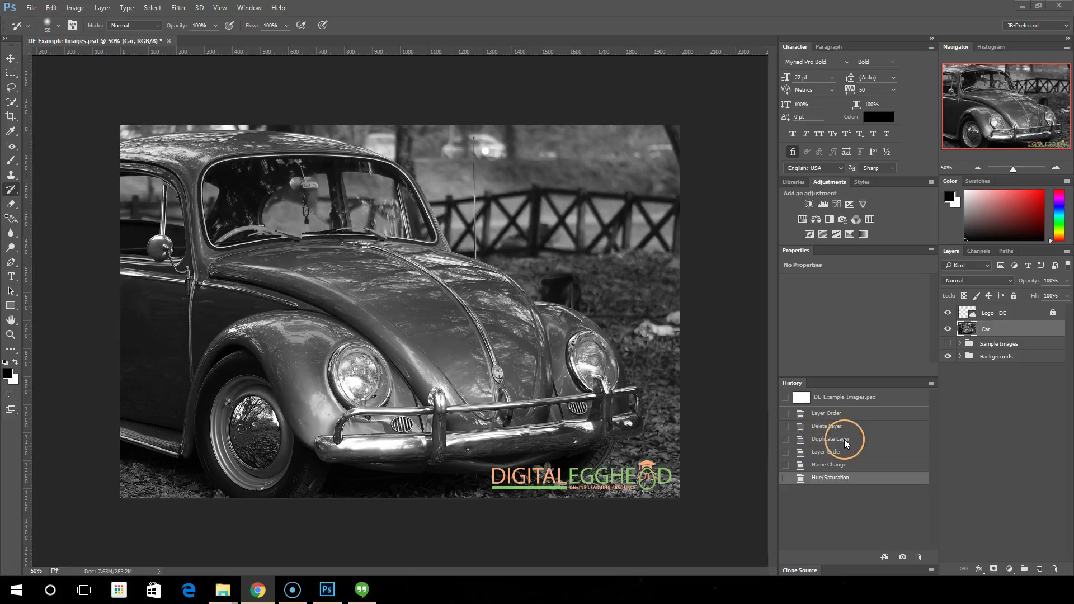
- Set the Layer Order history state as the History Brush source
{"action": "left_click", "coordinate": [786, 452]}
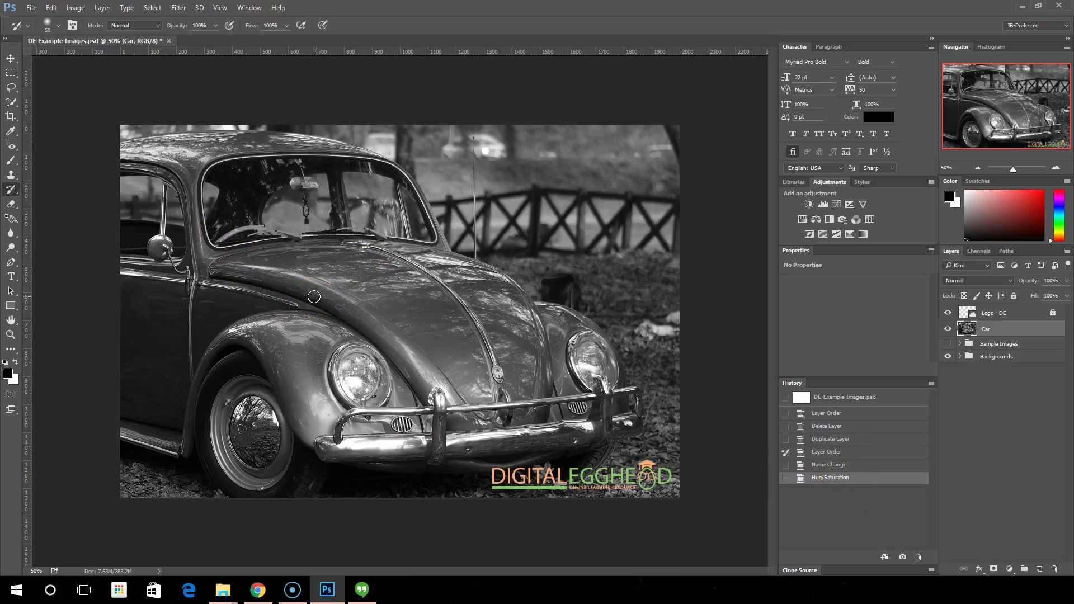
- Make the brush a 92 px soft brush at 0% hardness
{"action": "right_click", "coordinate": [354, 284]}
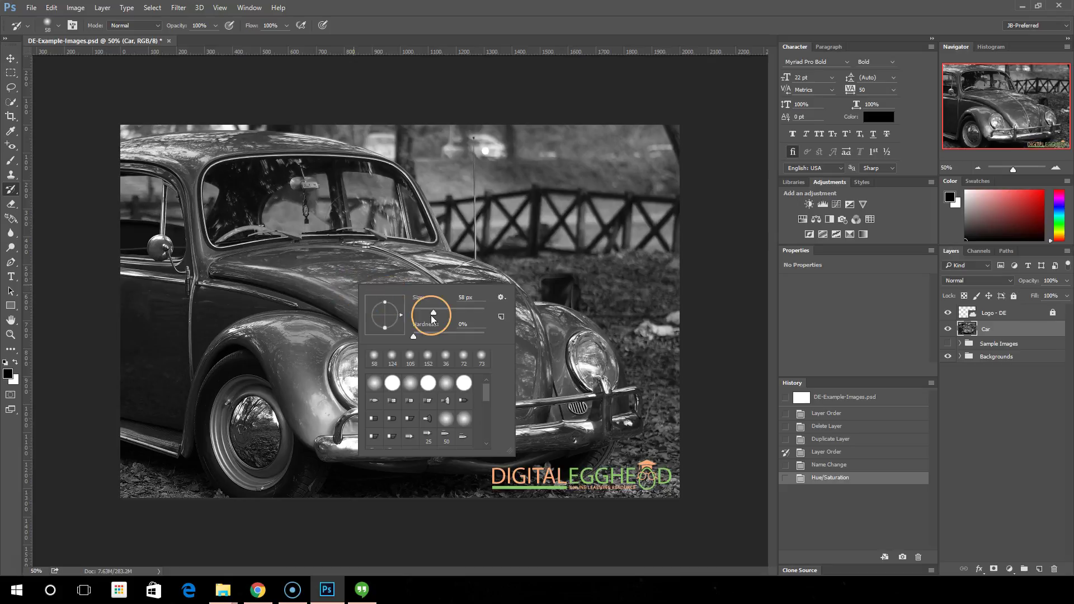
{"action": "left_click", "coordinate": [446, 312]}
{"action": "left_click", "coordinate": [73, 26]}
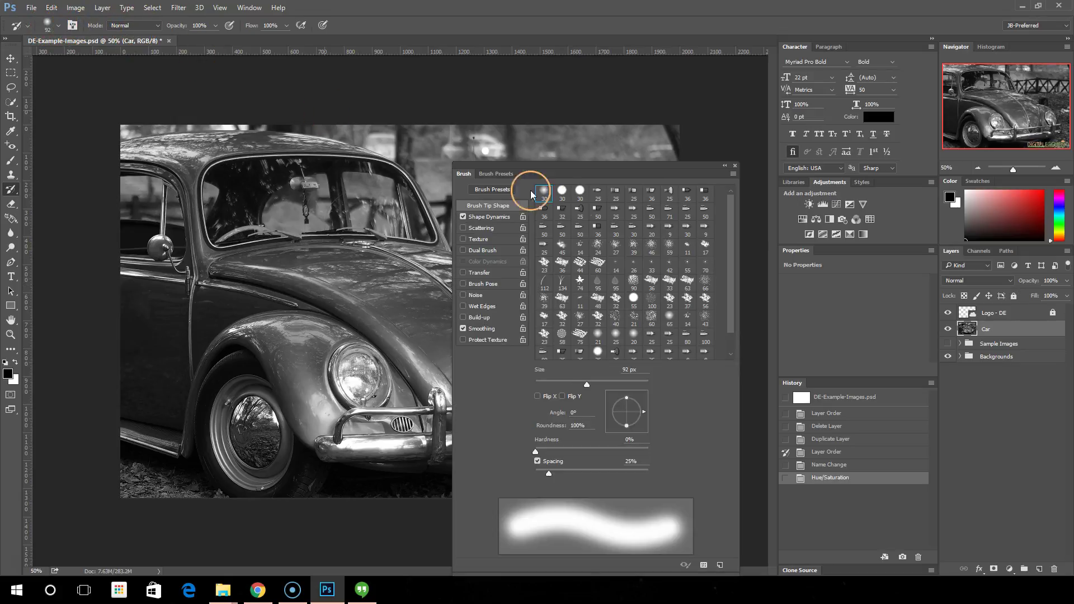
{"action": "left_click", "coordinate": [735, 166]}
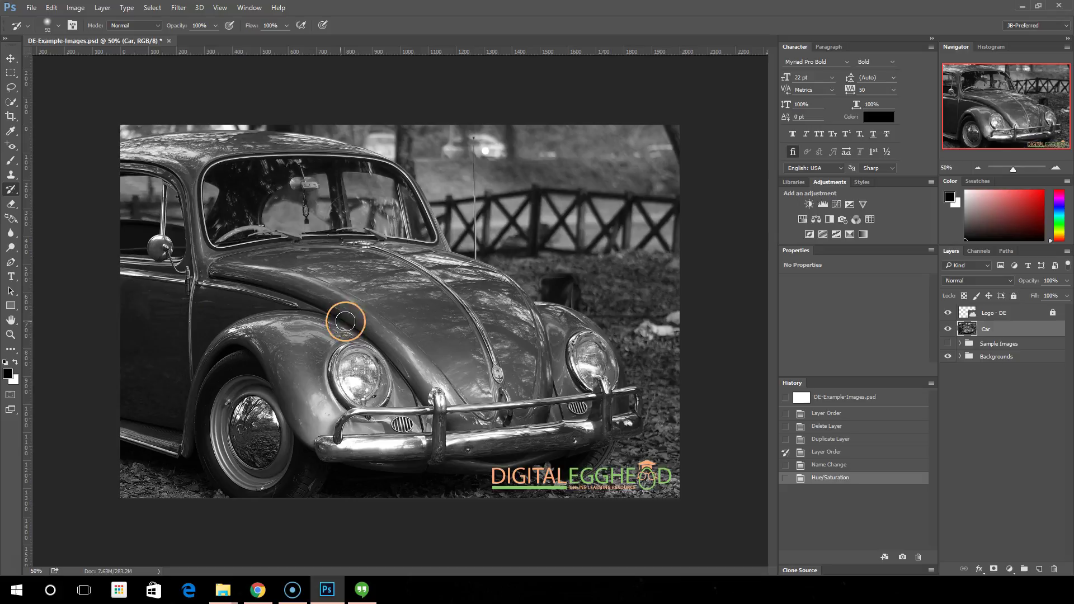
- Paint the original blue back over the car's hood, front fender and door
{"action": "mouse_move", "coordinate": [343, 314]}
{"action": "left_mouse_down"}
{"action": "mouse_move", "coordinate": [376, 297]}
{"action": "mouse_move", "coordinate": [252, 273]}
{"action": "mouse_move", "coordinate": [307, 281]}
{"action": "mouse_move", "coordinate": [398, 336]}
{"action": "mouse_move", "coordinate": [315, 279]}
{"action": "mouse_move", "coordinate": [364, 290]}
{"action": "mouse_move", "coordinate": [432, 372]}
{"action": "mouse_move", "coordinate": [391, 319]}
{"action": "mouse_move", "coordinate": [286, 271]}
{"action": "mouse_move", "coordinate": [237, 276]}
{"action": "left_mouse_up"}
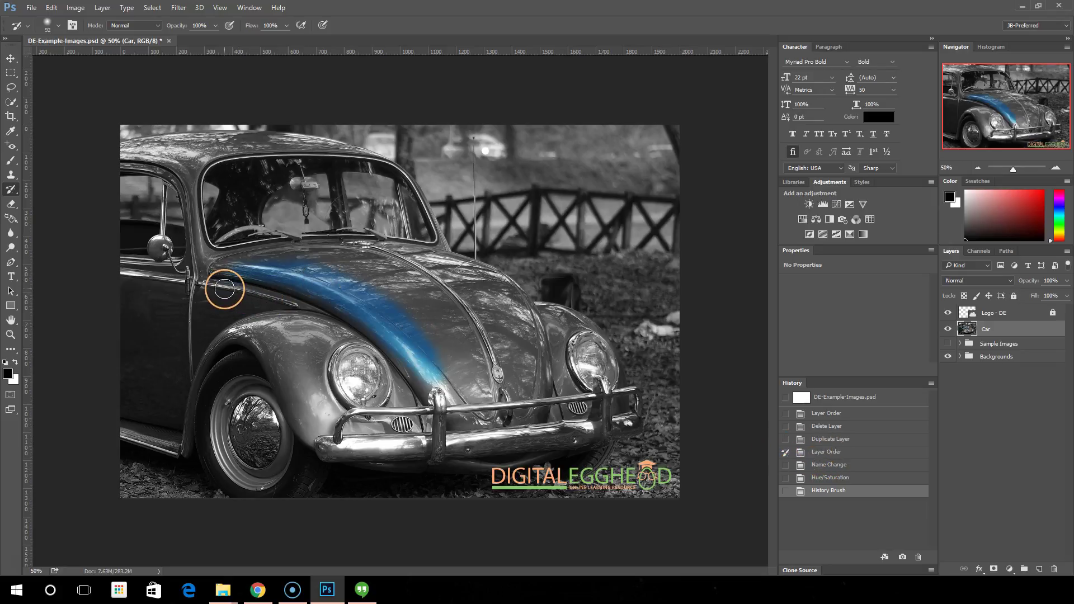
{"action": "mouse_move", "coordinate": [334, 278]}
{"action": "left_mouse_down"}
{"action": "mouse_move", "coordinate": [220, 271]}
{"action": "mouse_move", "coordinate": [393, 264]}
{"action": "mouse_move", "coordinate": [327, 261]}
{"action": "mouse_move", "coordinate": [376, 269]}
{"action": "mouse_move", "coordinate": [432, 315]}
{"action": "mouse_move", "coordinate": [367, 280]}
{"action": "mouse_move", "coordinate": [433, 294]}
{"action": "mouse_move", "coordinate": [456, 341]}
{"action": "mouse_move", "coordinate": [407, 341]}
{"action": "mouse_move", "coordinate": [433, 353]}
{"action": "mouse_move", "coordinate": [473, 344]}
{"action": "mouse_move", "coordinate": [430, 347]}
{"action": "mouse_move", "coordinate": [440, 384]}
{"action": "mouse_move", "coordinate": [466, 364]}
{"action": "mouse_move", "coordinate": [436, 387]}
{"action": "mouse_move", "coordinate": [321, 322]}
{"action": "mouse_move", "coordinate": [222, 290]}
{"action": "mouse_move", "coordinate": [148, 290]}
{"action": "mouse_move", "coordinate": [121, 273]}
{"action": "mouse_move", "coordinate": [208, 277]}
{"action": "mouse_move", "coordinate": [128, 277]}
{"action": "mouse_move", "coordinate": [148, 291]}
{"action": "mouse_move", "coordinate": [329, 309]}
{"action": "mouse_move", "coordinate": [192, 316]}
{"action": "mouse_move", "coordinate": [317, 330]}
{"action": "mouse_move", "coordinate": [131, 309]}
{"action": "mouse_move", "coordinate": [122, 424]}
{"action": "mouse_move", "coordinate": [166, 440]}
{"action": "mouse_move", "coordinate": [193, 350]}
{"action": "mouse_move", "coordinate": [164, 391]}
{"action": "mouse_move", "coordinate": [161, 327]}
{"action": "mouse_move", "coordinate": [118, 302]}
{"action": "mouse_move", "coordinate": [204, 296]}
{"action": "mouse_move", "coordinate": [158, 289]}
{"action": "mouse_move", "coordinate": [184, 284]}
{"action": "mouse_move", "coordinate": [185, 342]}
{"action": "mouse_move", "coordinate": [300, 398]}
{"action": "left_mouse_up"}
- Enlarge the brush to 174 px and repaint the hood, right bumper and car front in colour
{"action": "right_click", "coordinate": [492, 334]}
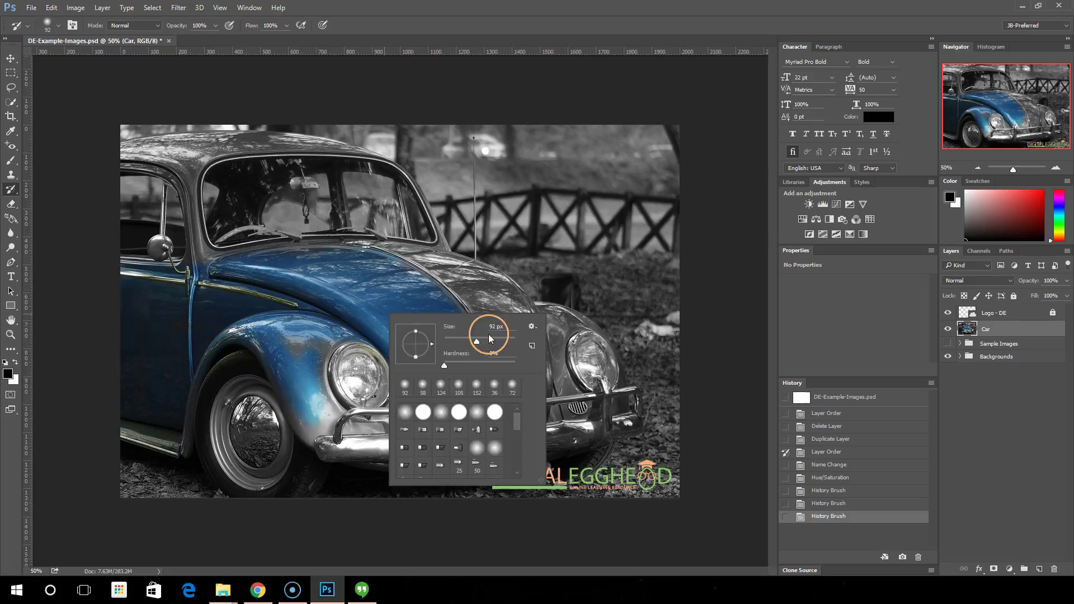
{"action": "key", "text": "Return"}
{"action": "mouse_move", "coordinate": [415, 319]}
{"action": "left_mouse_down"}
{"action": "mouse_move", "coordinate": [284, 338]}
{"action": "mouse_move", "coordinate": [330, 425]}
{"action": "mouse_move", "coordinate": [435, 388]}
{"action": "mouse_move", "coordinate": [257, 453]}
{"action": "mouse_move", "coordinate": [229, 367]}
{"action": "mouse_move", "coordinate": [382, 276]}
{"action": "mouse_move", "coordinate": [293, 257]}
{"action": "mouse_move", "coordinate": [470, 288]}
{"action": "left_mouse_up"}
{"action": "mouse_move", "coordinate": [492, 442]}
{"action": "left_mouse_down"}
{"action": "mouse_move", "coordinate": [588, 412]}
{"action": "mouse_move", "coordinate": [582, 403]}
{"action": "left_mouse_up"}
{"action": "left_click_drag", "start_coordinate": [506, 297], "coordinate": [556, 335]}
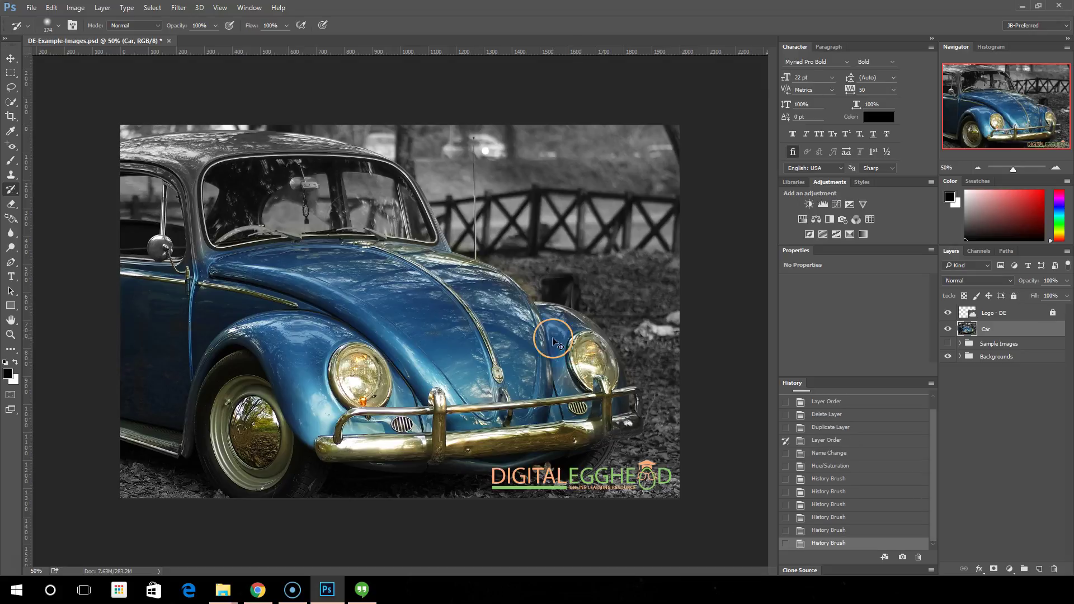
- Repaint the roof and windshield frame with a 56 px brush, then the wiper area at 17 px
{"action": "right_click", "coordinate": [274, 189]}
{"action": "key", "text": "Return"}
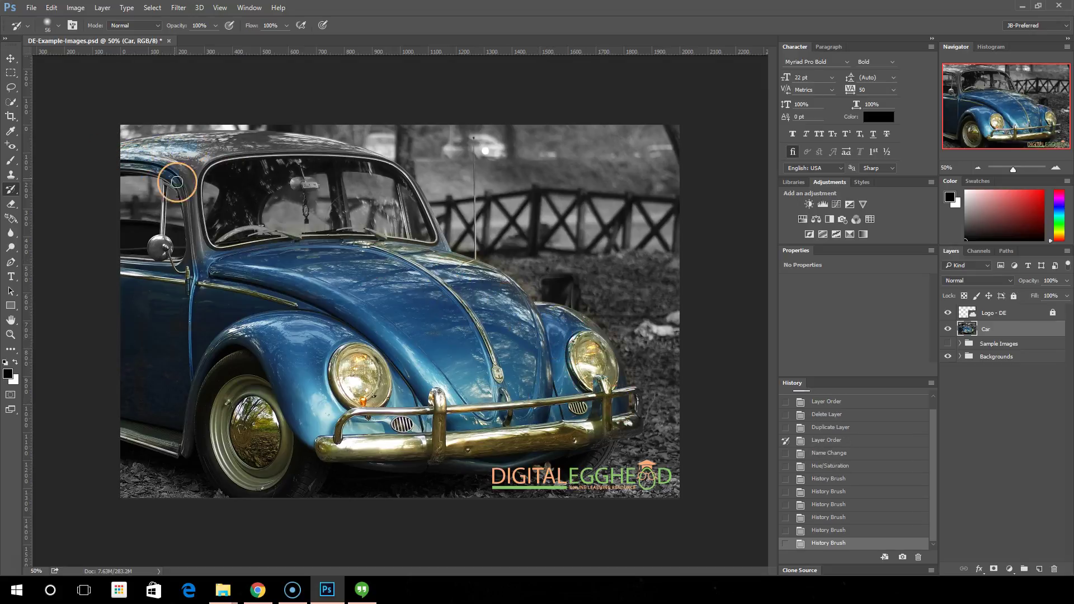
{"action": "mouse_move", "coordinate": [178, 179]}
{"action": "left_mouse_down"}
{"action": "mouse_move", "coordinate": [202, 246]}
{"action": "mouse_move", "coordinate": [202, 160]}
{"action": "mouse_move", "coordinate": [337, 148]}
{"action": "mouse_move", "coordinate": [211, 153]}
{"action": "mouse_move", "coordinate": [164, 138]}
{"action": "mouse_move", "coordinate": [306, 144]}
{"action": "mouse_move", "coordinate": [121, 164]}
{"action": "mouse_move", "coordinate": [186, 200]}
{"action": "mouse_move", "coordinate": [180, 276]}
{"action": "mouse_move", "coordinate": [160, 248]}
{"action": "left_mouse_up"}
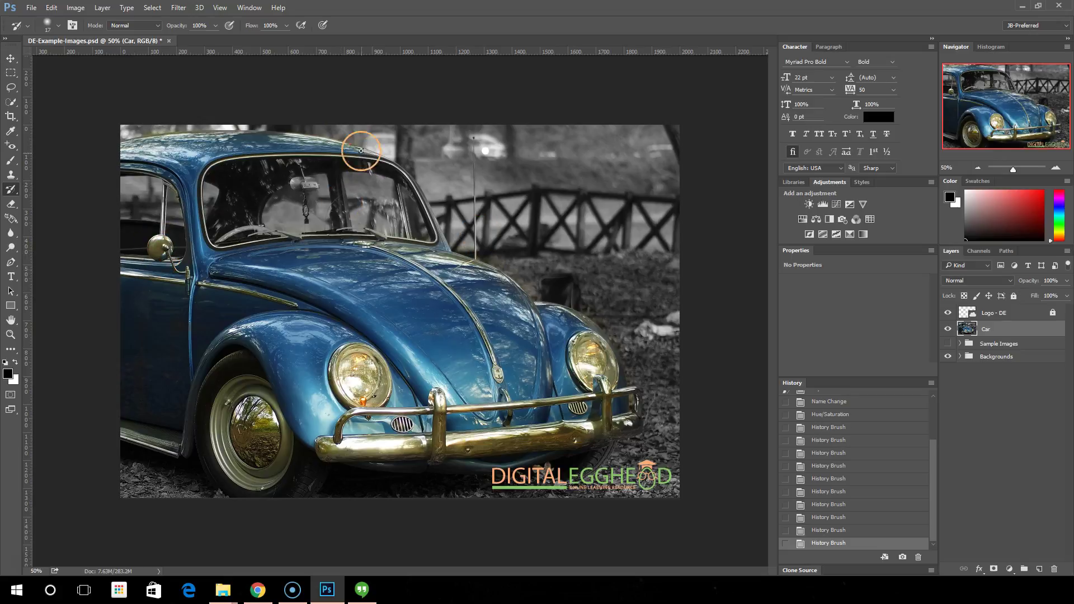
{"action": "key", "text": "bracketleft"}
{"action": "key", "text": "bracketleft"}
{"action": "key", "text": "bracketleft"}
{"action": "key", "text": "bracketleft"}
{"action": "mouse_move", "coordinate": [427, 251]}
{"action": "left_mouse_down"}
{"action": "mouse_move", "coordinate": [218, 239]}
{"action": "mouse_move", "coordinate": [373, 232]}
{"action": "mouse_move", "coordinate": [440, 244]}
{"action": "mouse_move", "coordinate": [307, 187]}
{"action": "left_mouse_up"}
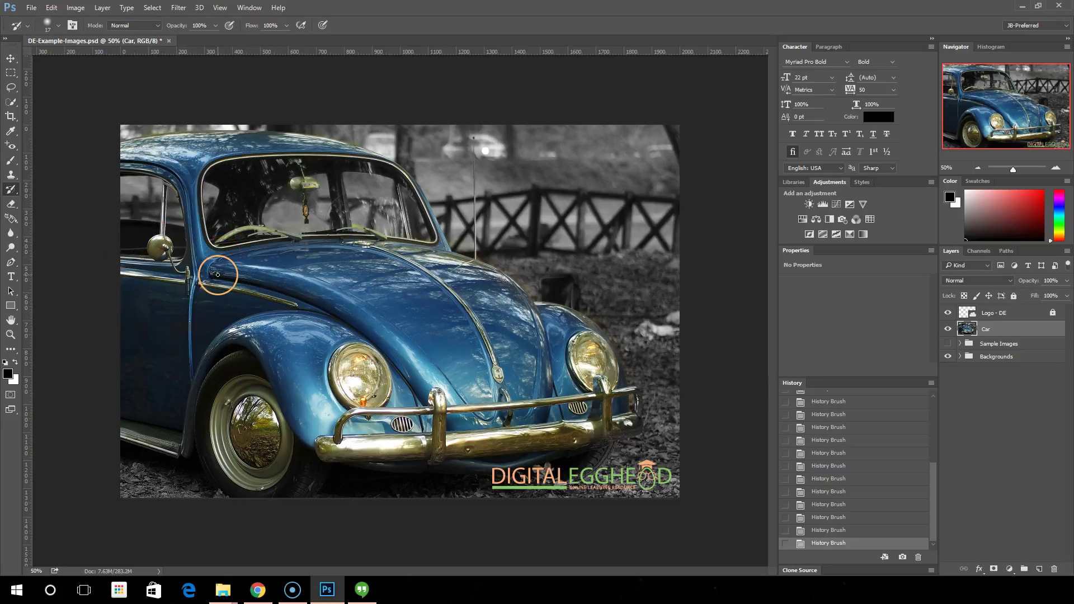
{"action": "right_click", "coordinate": [11, 189]}
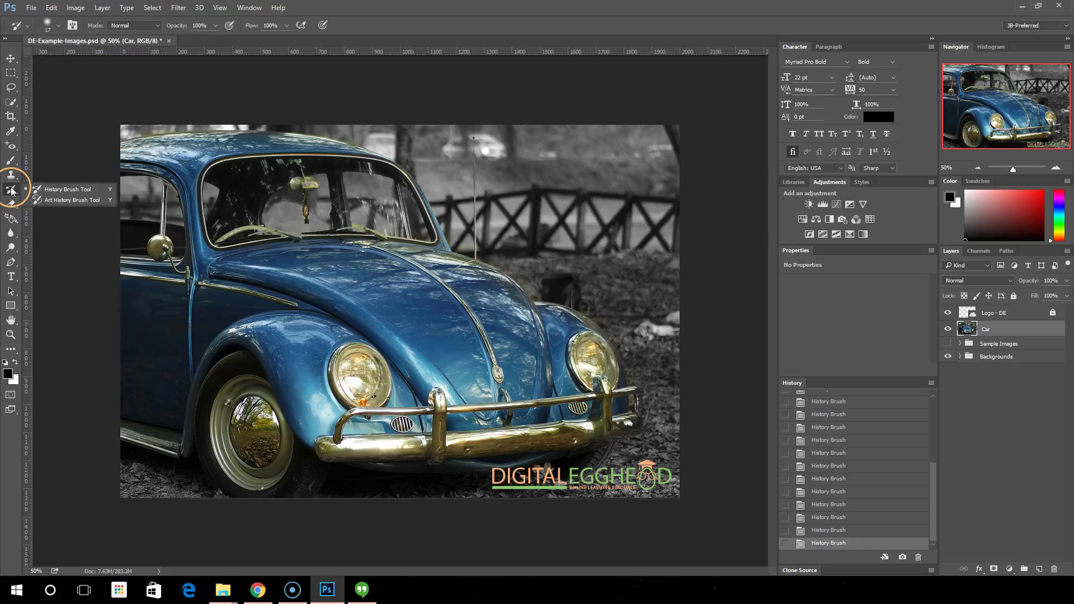
- Switch to the Art History Brush sourcing Layer Order, keeping the Tight Short style
{"action": "left_click", "coordinate": [58, 200]}
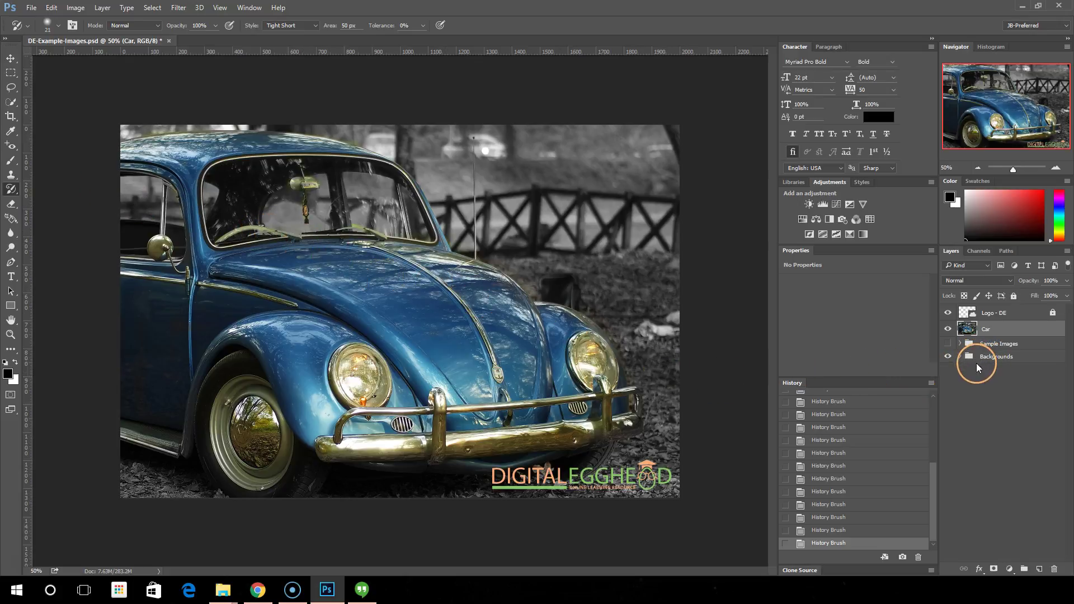
{"action": "scroll", "coordinate": [848, 462], "scroll_direction": "up", "scroll_amount": 3}
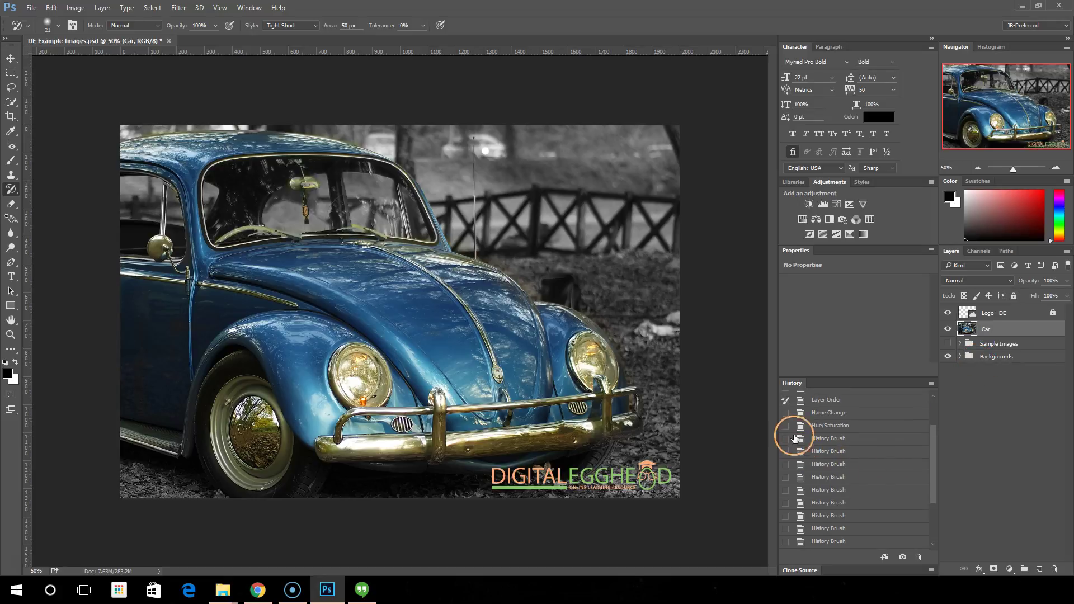
{"action": "scroll", "coordinate": [786, 404], "scroll_direction": "up", "scroll_amount": 1}
{"action": "left_click", "coordinate": [786, 402]}
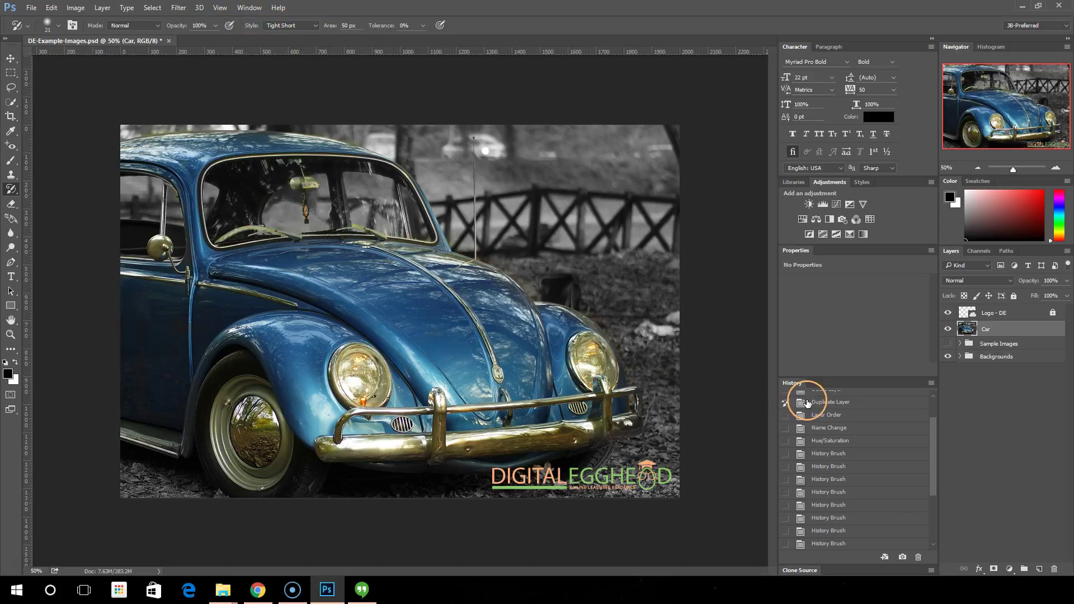
{"action": "left_click", "coordinate": [786, 416]}
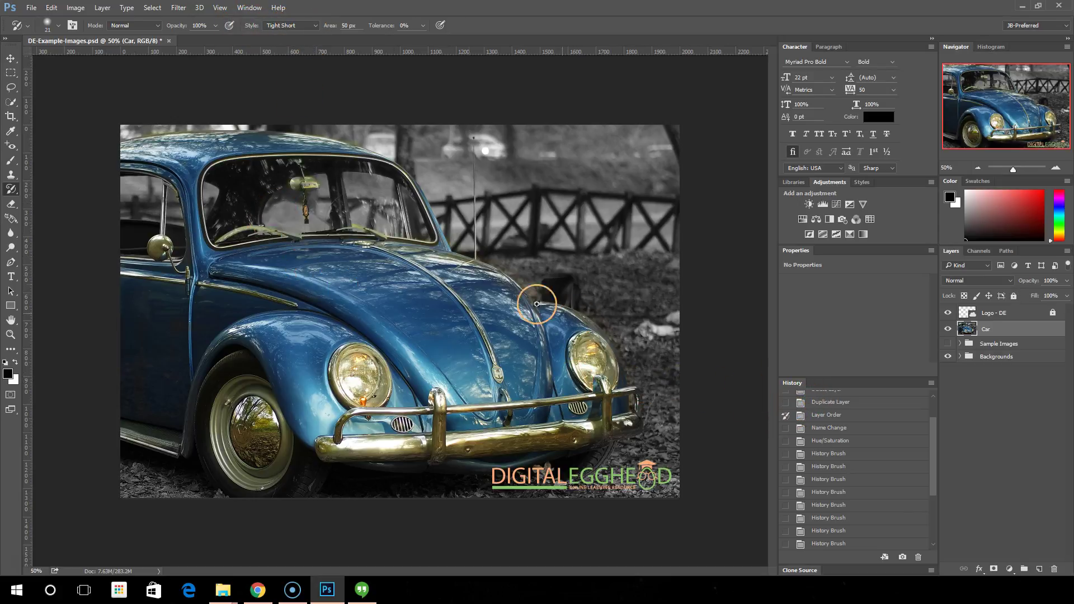
{"action": "left_click", "coordinate": [314, 25]}
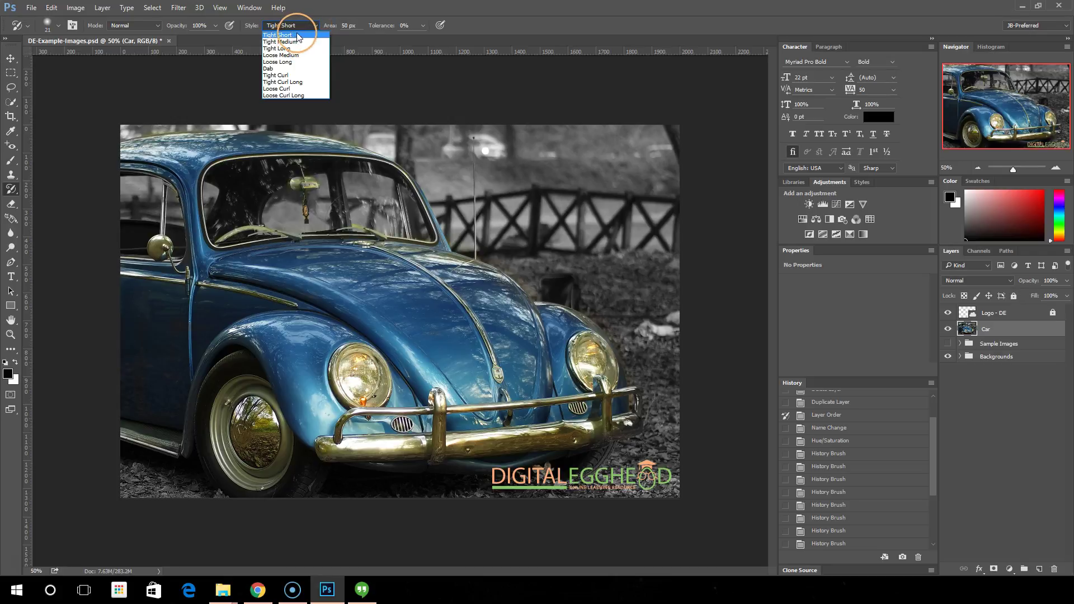
{"action": "left_click", "coordinate": [298, 35]}
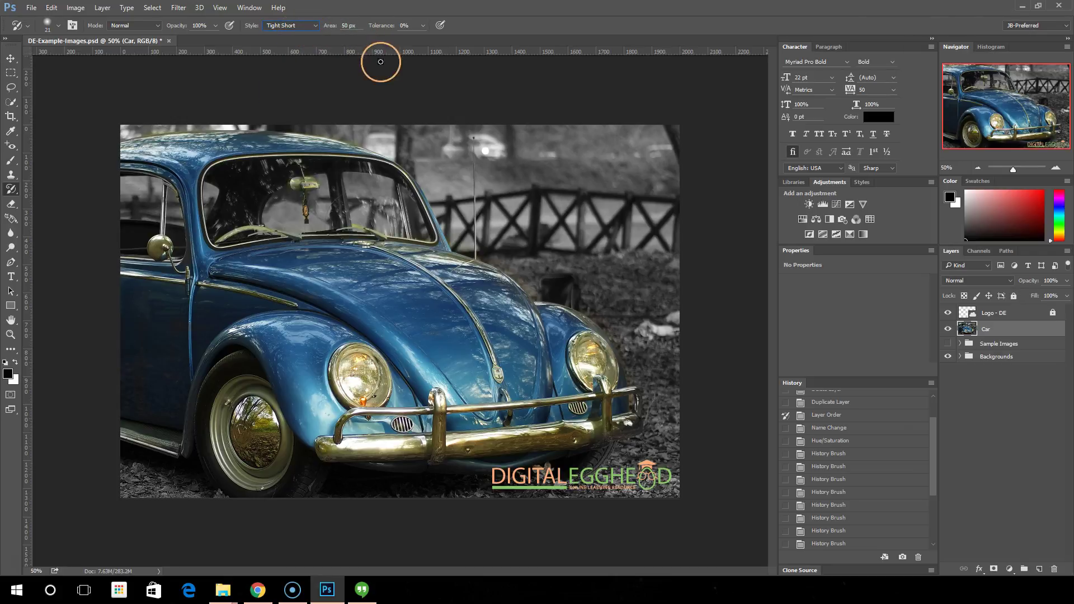
- Set the brush to 75 px and smear painterly strokes over fender, windshield, roof and hood
{"action": "right_click", "coordinate": [307, 249]}
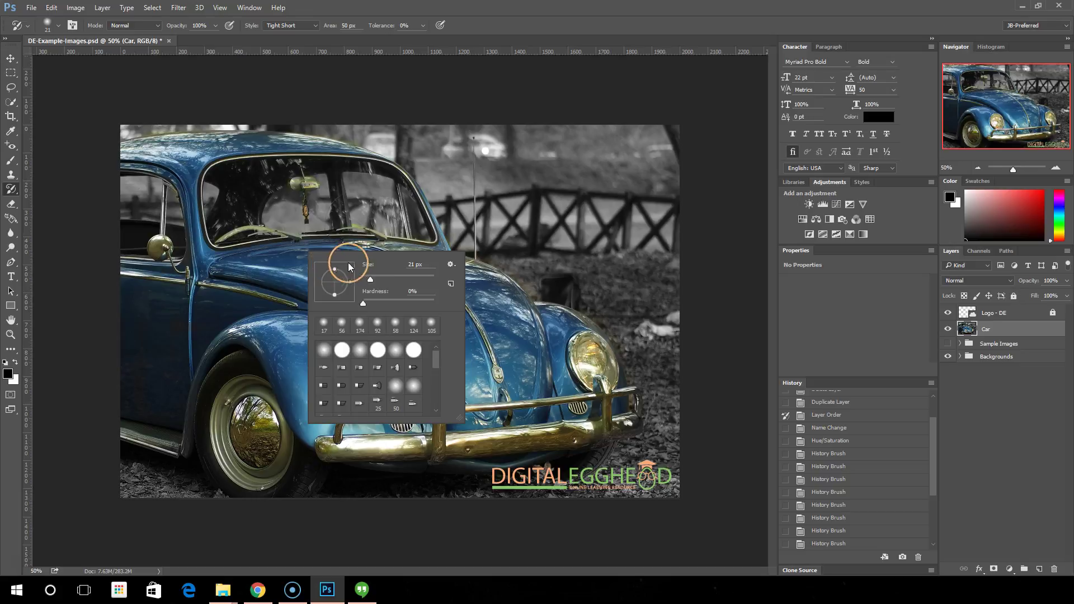
{"action": "left_click", "coordinate": [389, 280]}
{"action": "key", "text": "Return"}
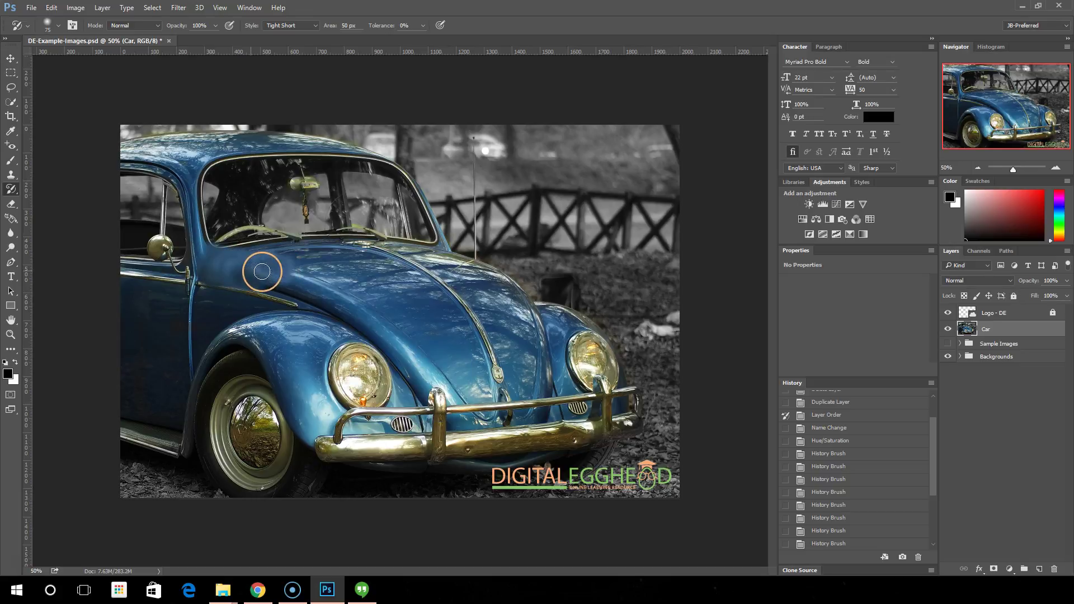
{"action": "mouse_move", "coordinate": [262, 271]}
{"action": "left_mouse_down"}
{"action": "mouse_move", "coordinate": [406, 331]}
{"action": "mouse_move", "coordinate": [339, 275]}
{"action": "mouse_move", "coordinate": [399, 290]}
{"action": "mouse_move", "coordinate": [453, 370]}
{"action": "mouse_move", "coordinate": [428, 377]}
{"action": "mouse_move", "coordinate": [383, 342]}
{"action": "mouse_move", "coordinate": [357, 353]}
{"action": "mouse_move", "coordinate": [371, 394]}
{"action": "mouse_move", "coordinate": [348, 394]}
{"action": "mouse_move", "coordinate": [374, 360]}
{"action": "mouse_move", "coordinate": [424, 412]}
{"action": "mouse_move", "coordinate": [320, 406]}
{"action": "mouse_move", "coordinate": [309, 365]}
{"action": "mouse_move", "coordinate": [286, 351]}
{"action": "mouse_move", "coordinate": [231, 354]}
{"action": "mouse_move", "coordinate": [214, 374]}
{"action": "mouse_move", "coordinate": [233, 411]}
{"action": "mouse_move", "coordinate": [234, 449]}
{"action": "mouse_move", "coordinate": [284, 465]}
{"action": "mouse_move", "coordinate": [270, 400]}
{"action": "mouse_move", "coordinate": [263, 439]}
{"action": "mouse_move", "coordinate": [119, 408]}
{"action": "mouse_move", "coordinate": [201, 374]}
{"action": "mouse_move", "coordinate": [121, 329]}
{"action": "mouse_move", "coordinate": [193, 320]}
{"action": "mouse_move", "coordinate": [326, 328]}
{"action": "mouse_move", "coordinate": [479, 369]}
{"action": "mouse_move", "coordinate": [432, 413]}
{"action": "mouse_move", "coordinate": [474, 435]}
{"action": "mouse_move", "coordinate": [610, 421]}
{"action": "mouse_move", "coordinate": [608, 406]}
{"action": "mouse_move", "coordinate": [477, 402]}
{"action": "mouse_move", "coordinate": [551, 404]}
{"action": "mouse_move", "coordinate": [508, 407]}
{"action": "mouse_move", "coordinate": [551, 376]}
{"action": "mouse_move", "coordinate": [610, 378]}
{"action": "mouse_move", "coordinate": [583, 342]}
{"action": "mouse_move", "coordinate": [525, 325]}
{"action": "mouse_move", "coordinate": [555, 369]}
{"action": "mouse_move", "coordinate": [500, 348]}
{"action": "mouse_move", "coordinate": [475, 297]}
{"action": "mouse_move", "coordinate": [411, 260]}
{"action": "mouse_move", "coordinate": [505, 310]}
{"action": "mouse_move", "coordinate": [505, 300]}
{"action": "mouse_move", "coordinate": [423, 238]}
{"action": "mouse_move", "coordinate": [268, 244]}
{"action": "mouse_move", "coordinate": [245, 209]}
{"action": "mouse_move", "coordinate": [375, 208]}
{"action": "mouse_move", "coordinate": [318, 178]}
{"action": "mouse_move", "coordinate": [268, 220]}
{"action": "mouse_move", "coordinate": [256, 148]}
{"action": "mouse_move", "coordinate": [182, 134]}
{"action": "mouse_move", "coordinate": [137, 139]}
{"action": "mouse_move", "coordinate": [133, 156]}
{"action": "mouse_move", "coordinate": [257, 143]}
{"action": "mouse_move", "coordinate": [314, 158]}
{"action": "mouse_move", "coordinate": [153, 295]}
{"action": "mouse_move", "coordinate": [117, 245]}
{"action": "mouse_move", "coordinate": [218, 307]}
{"action": "mouse_move", "coordinate": [206, 256]}
{"action": "mouse_move", "coordinate": [206, 305]}
{"action": "mouse_move", "coordinate": [151, 396]}
{"action": "mouse_move", "coordinate": [151, 436]}
{"action": "mouse_move", "coordinate": [199, 446]}
{"action": "mouse_move", "coordinate": [346, 379]}
{"action": "left_mouse_up"}
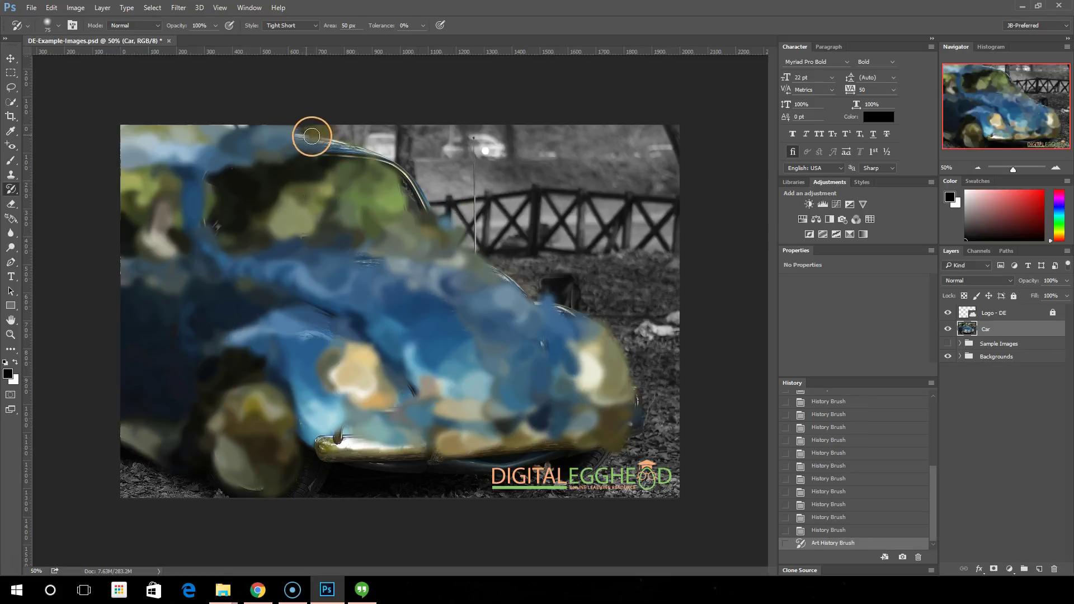
{"action": "mouse_move", "coordinate": [312, 136]}
{"action": "left_mouse_down"}
{"action": "mouse_move", "coordinate": [385, 168]}
{"action": "mouse_move", "coordinate": [453, 259]}
{"action": "left_mouse_up"}
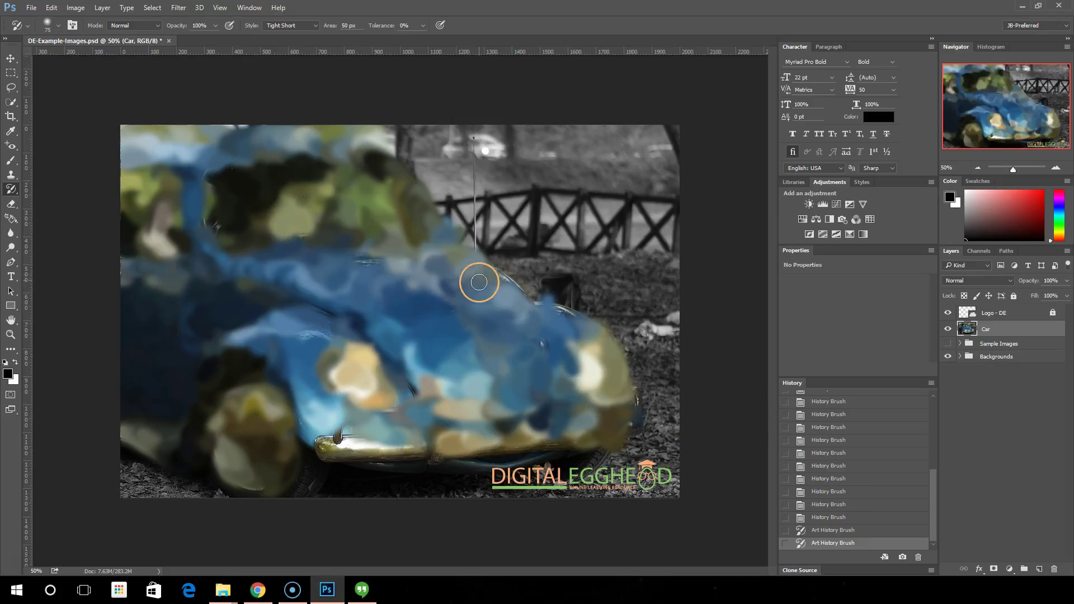
{"action": "mouse_move", "coordinate": [479, 283]}
{"action": "left_mouse_down"}
{"action": "mouse_move", "coordinate": [506, 287]}
{"action": "mouse_move", "coordinate": [596, 358]}
{"action": "left_mouse_up"}
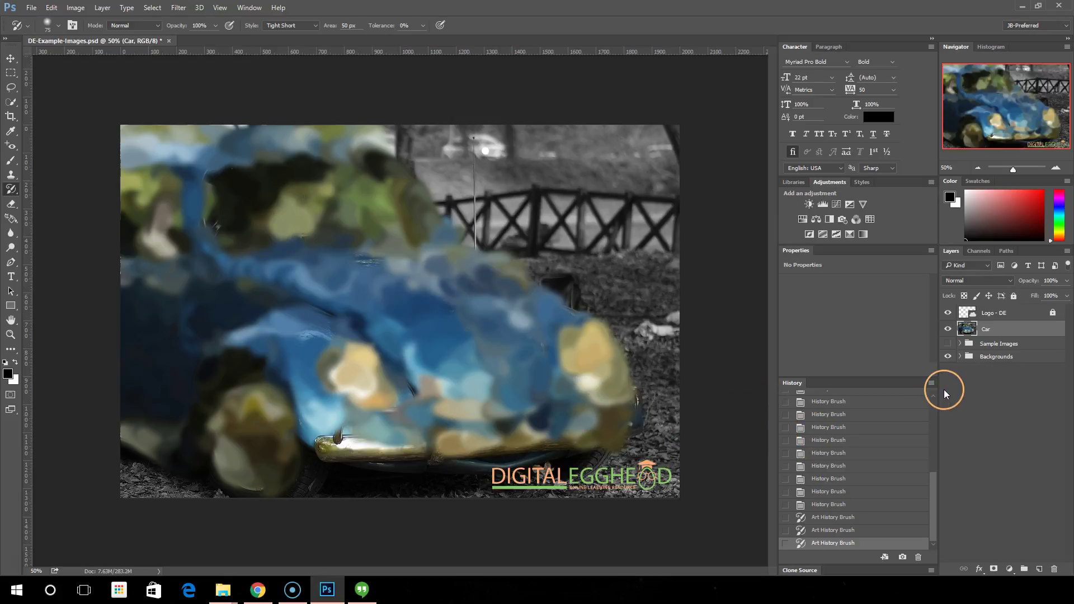
- Revert to the clean state and paint Dab-style strokes over the hood, fender and wheel
{"action": "left_click", "coordinate": [829, 505]}
{"action": "left_click", "coordinate": [280, 26]}
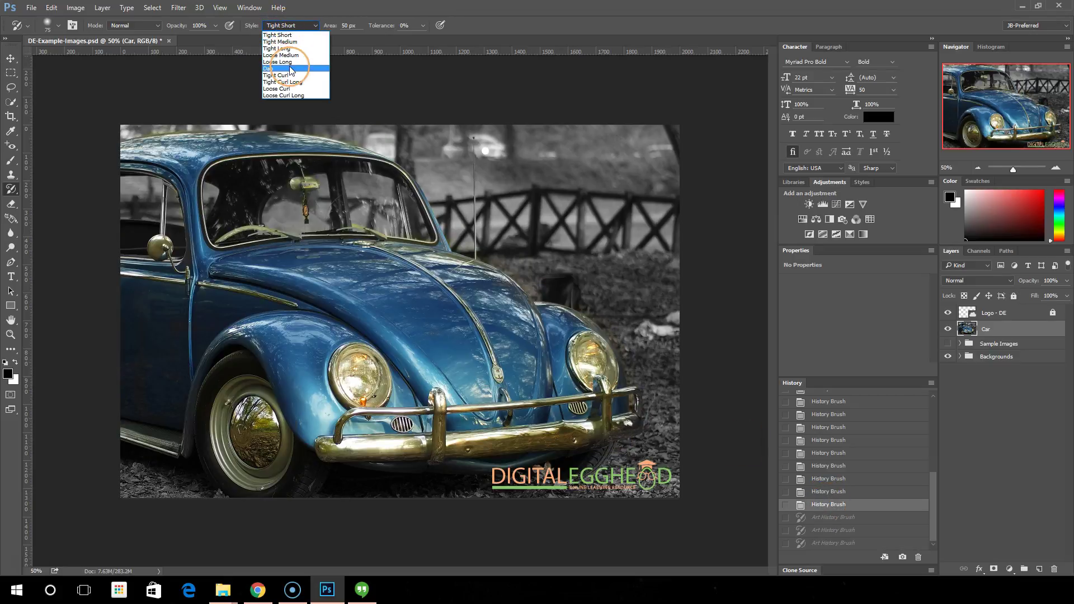
{"action": "left_click", "coordinate": [295, 68]}
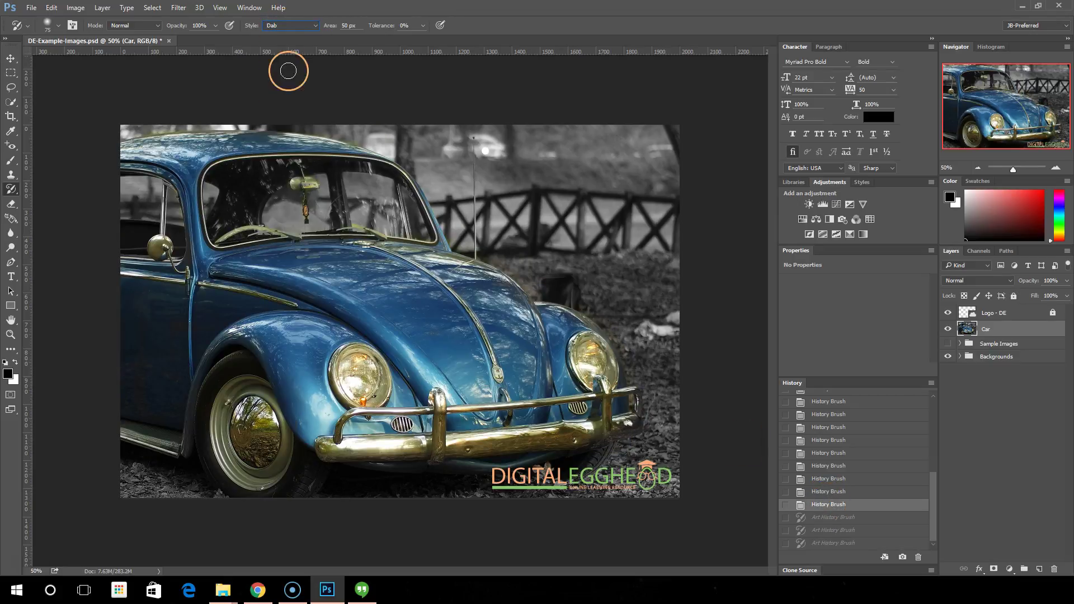
{"action": "mouse_move", "coordinate": [242, 271]}
{"action": "left_mouse_down"}
{"action": "mouse_move", "coordinate": [287, 269]}
{"action": "mouse_move", "coordinate": [387, 320]}
{"action": "mouse_move", "coordinate": [264, 250]}
{"action": "mouse_move", "coordinate": [396, 305]}
{"action": "mouse_move", "coordinate": [304, 238]}
{"action": "mouse_move", "coordinate": [407, 260]}
{"action": "mouse_move", "coordinate": [325, 312]}
{"action": "mouse_move", "coordinate": [332, 362]}
{"action": "mouse_move", "coordinate": [386, 358]}
{"action": "left_mouse_up"}
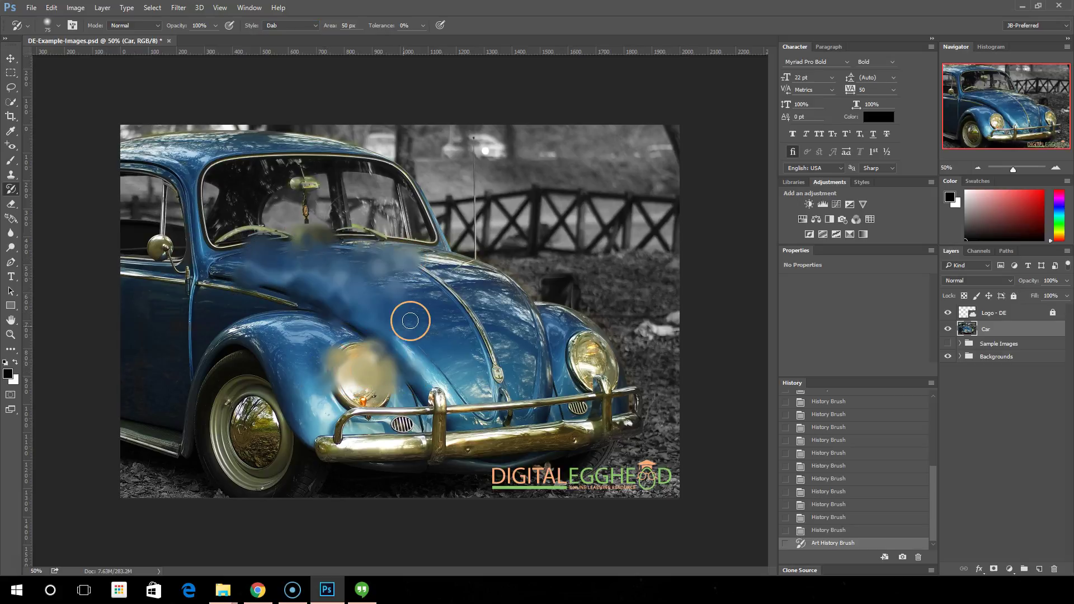
{"action": "right_click", "coordinate": [412, 317]}
{"action": "mouse_move", "coordinate": [353, 324]}
{"action": "left_mouse_down"}
{"action": "mouse_move", "coordinate": [356, 383]}
{"action": "mouse_move", "coordinate": [305, 375]}
{"action": "mouse_move", "coordinate": [260, 416]}
{"action": "mouse_move", "coordinate": [243, 452]}
{"action": "mouse_move", "coordinate": [259, 441]}
{"action": "mouse_move", "coordinate": [361, 438]}
{"action": "mouse_move", "coordinate": [278, 390]}
{"action": "mouse_move", "coordinate": [179, 387]}
{"action": "mouse_move", "coordinate": [283, 321]}
{"action": "mouse_move", "coordinate": [254, 304]}
{"action": "mouse_move", "coordinate": [145, 288]}
{"action": "mouse_move", "coordinate": [144, 192]}
{"action": "mouse_move", "coordinate": [172, 166]}
{"action": "mouse_move", "coordinate": [217, 285]}
{"action": "mouse_move", "coordinate": [214, 179]}
{"action": "mouse_move", "coordinate": [492, 336]}
{"action": "left_mouse_up"}
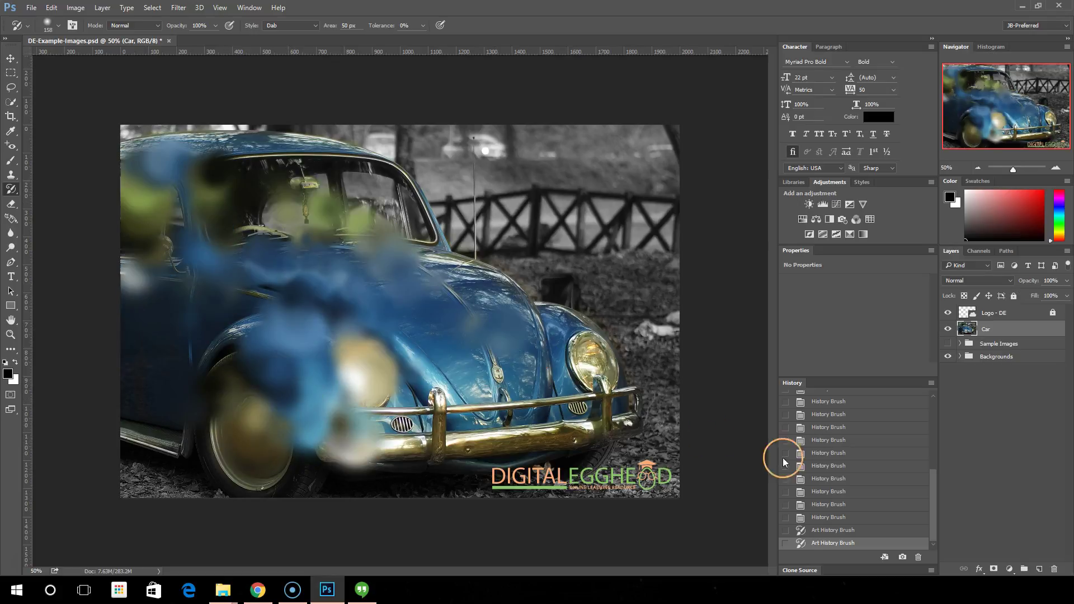
- Revert, try Tight Curl Long swirling strokes over the car, then revert again
{"action": "left_click", "coordinate": [809, 511]}
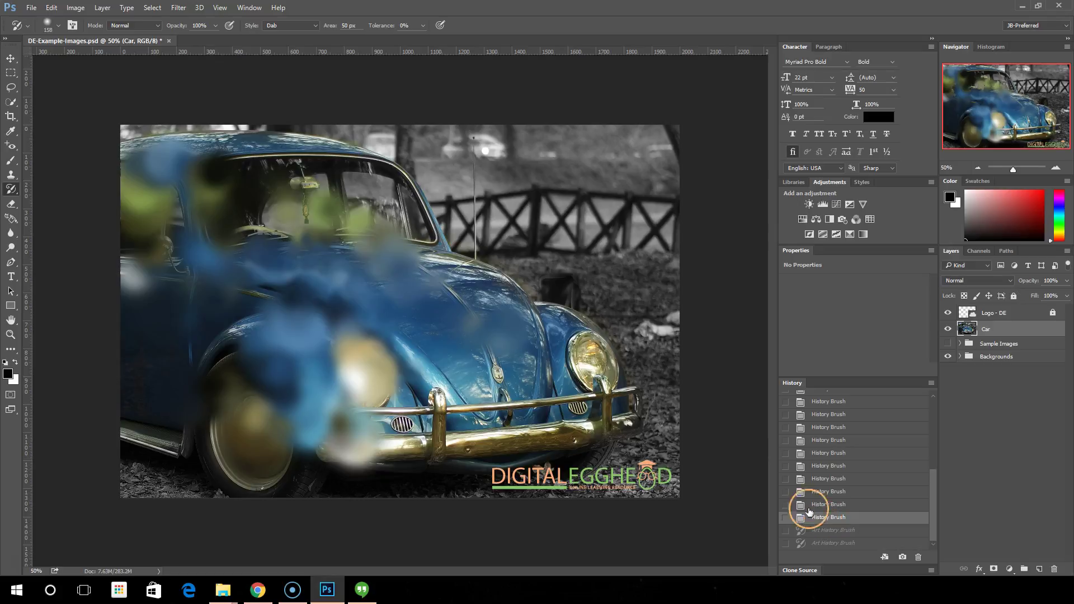
{"action": "left_click", "coordinate": [289, 28]}
{"action": "left_click", "coordinate": [285, 84]}
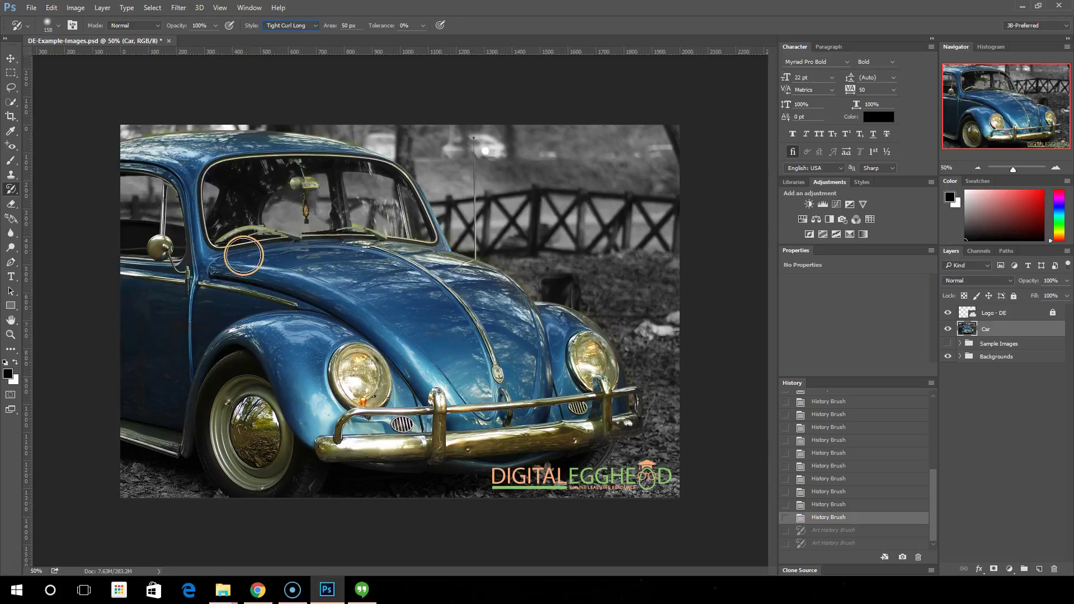
{"action": "mouse_move", "coordinate": [243, 256]}
{"action": "left_mouse_down"}
{"action": "mouse_move", "coordinate": [384, 312]}
{"action": "mouse_move", "coordinate": [168, 307]}
{"action": "mouse_move", "coordinate": [224, 442]}
{"action": "left_mouse_up"}
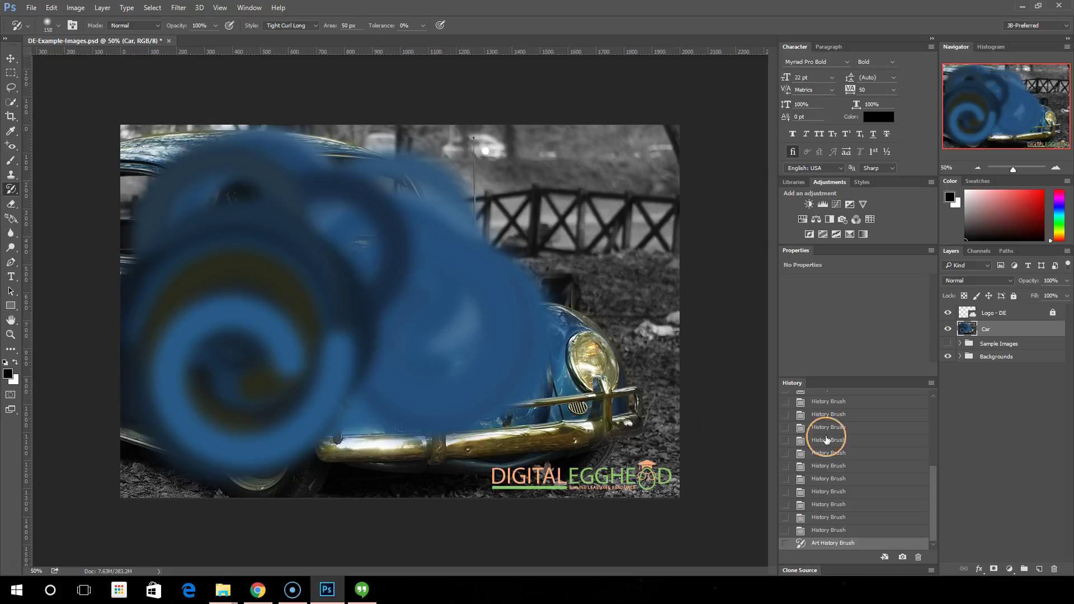
{"action": "left_click", "coordinate": [828, 530]}
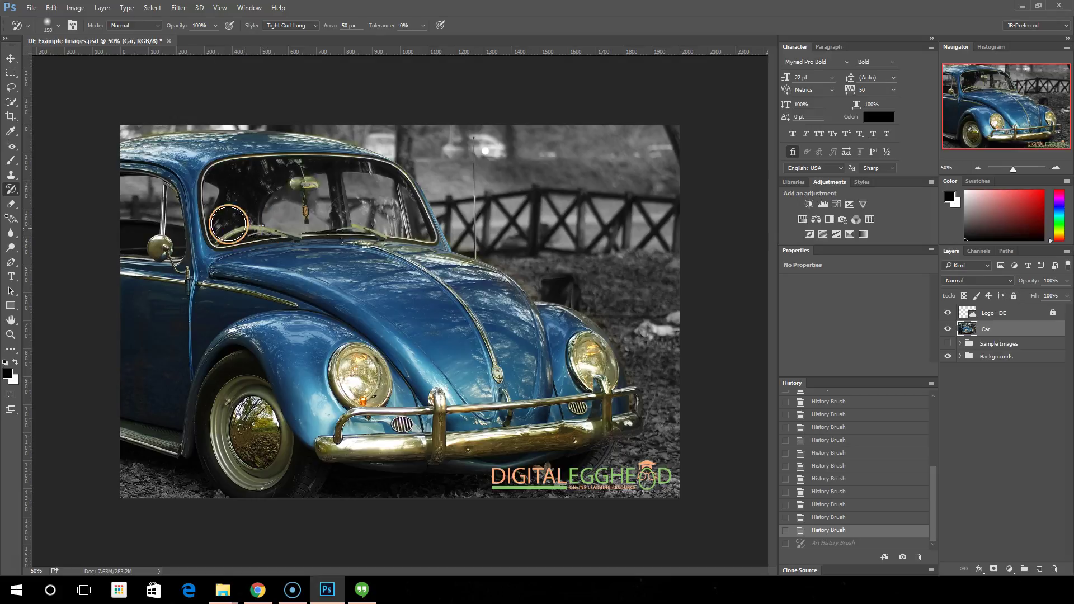
{"action": "left_click", "coordinate": [9, 189]}
- Pick the History Brush Tool from the Art History Brush toolbar flyout
{"action": "left_click", "coordinate": [38, 188]}
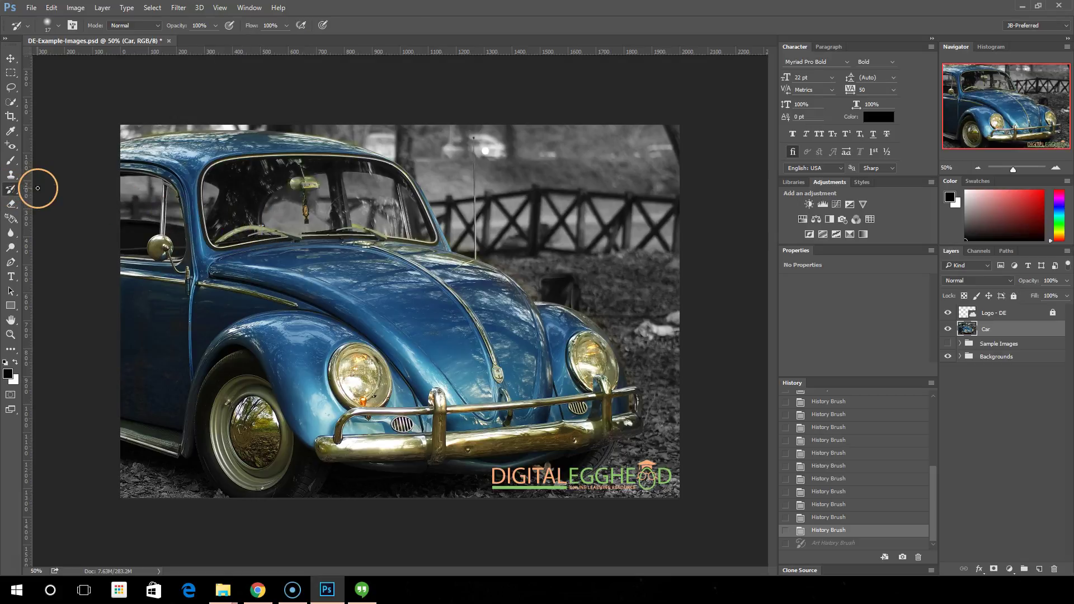